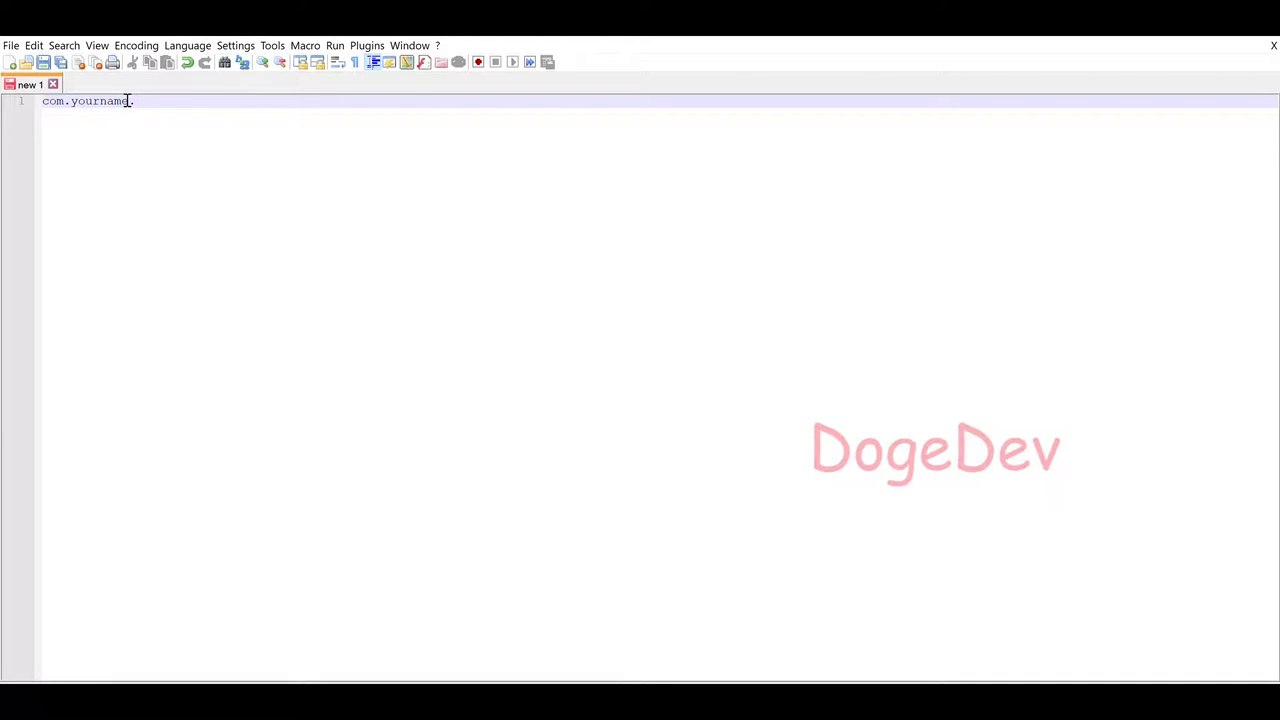
{"action": "type", "text": "mine"}
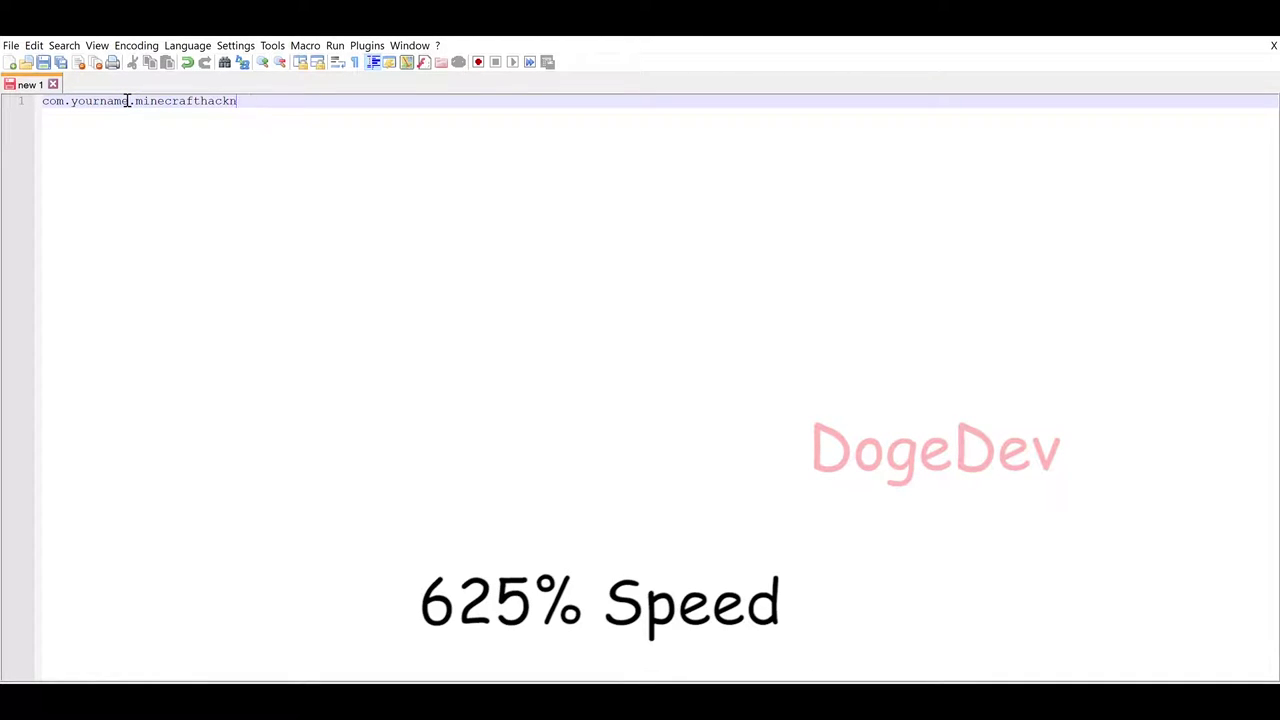
{"action": "type", "text": "ame;"}
Write the com.yourname.minecrafthackname package line and a main method holding a System.out.println.
{"action": "key", "text": "Return"}
{"action": "key", "text": "Return"}
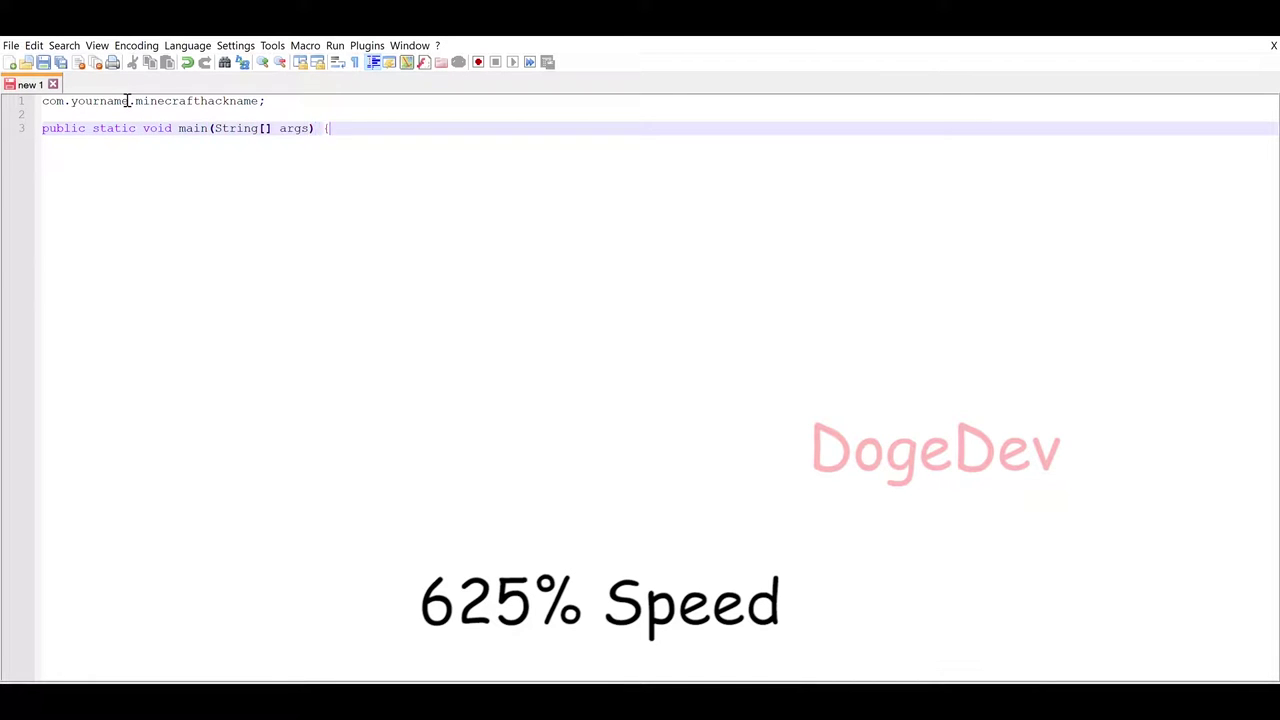
{"action": "type", "text": "{"}
{"action": "key", "text": "Return"}
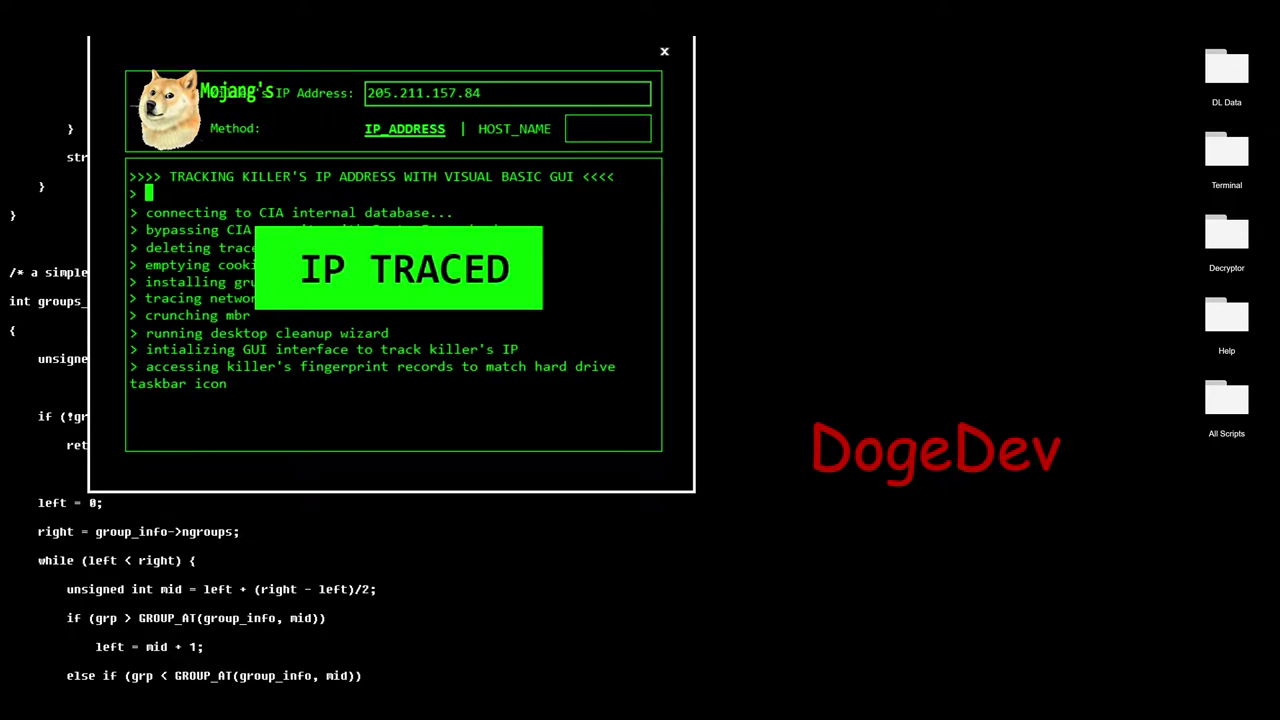
Close the finished IP trace window once triangulation completes.
{"action": "left_click", "coordinate": [664, 52]}
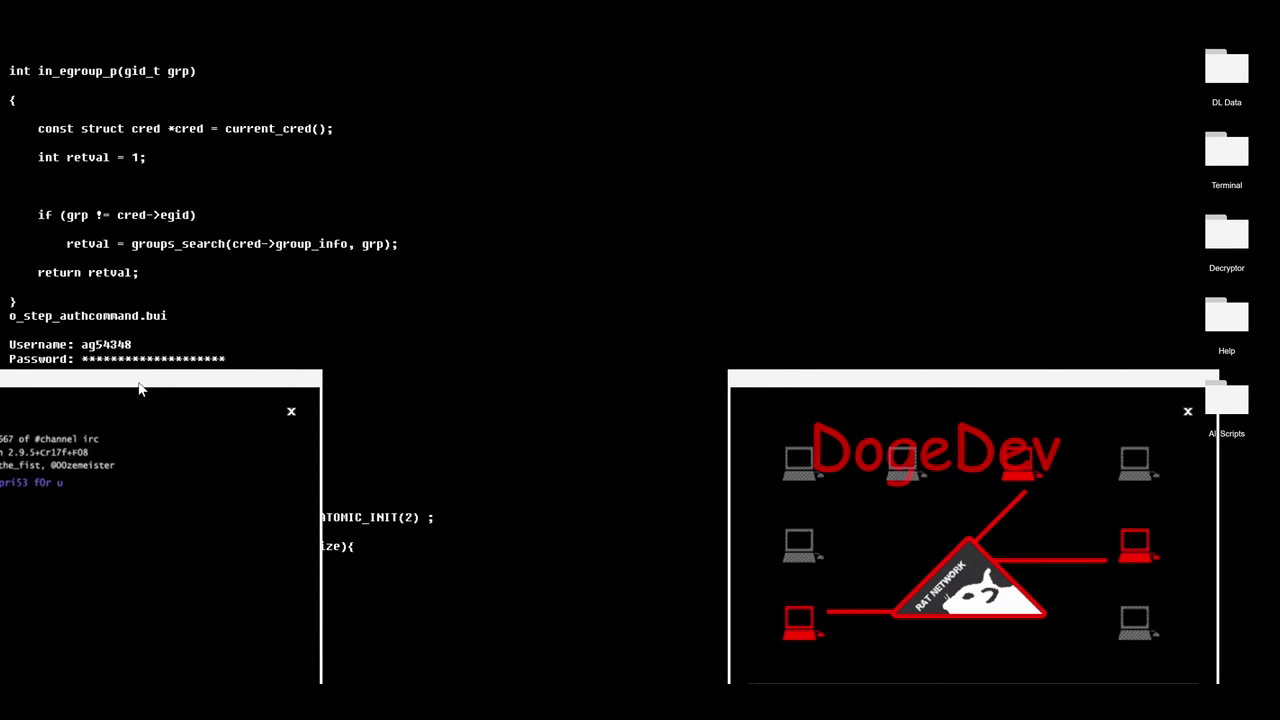
Drag the IRC chat window to the centre of the screen.
{"action": "left_click_drag", "start_coordinate": [140, 390], "coordinate": [640, 278]}
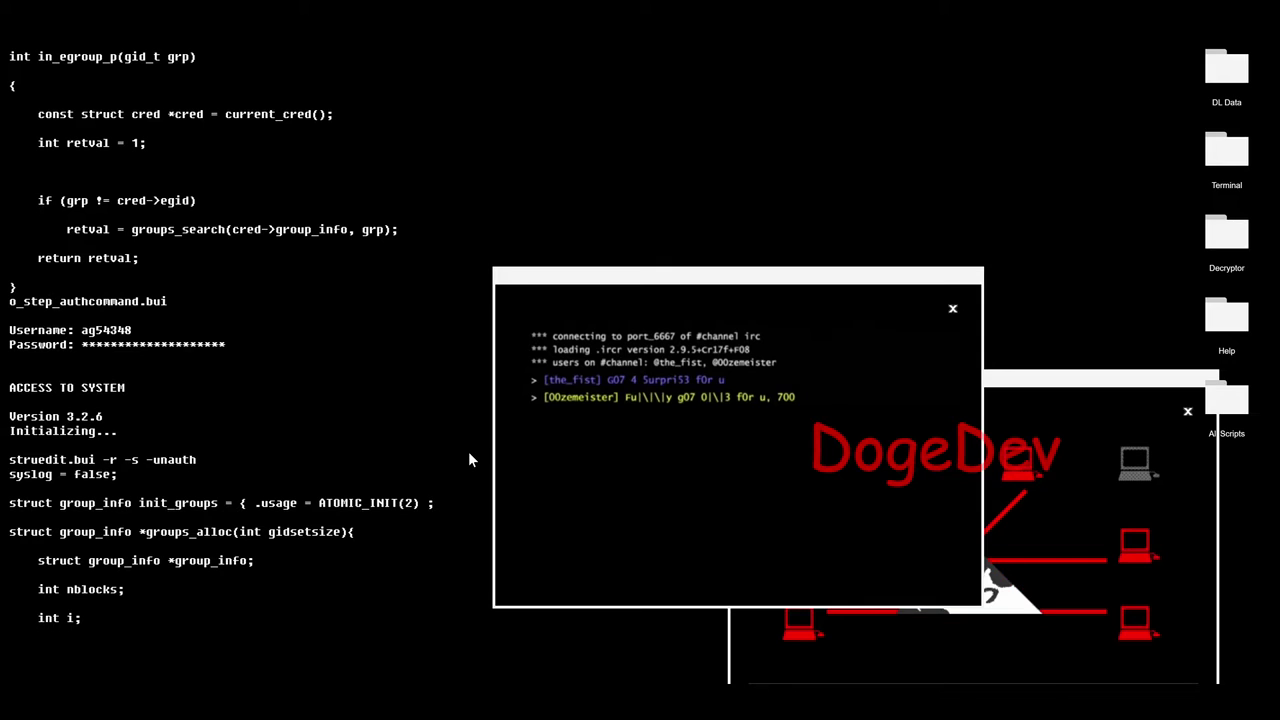